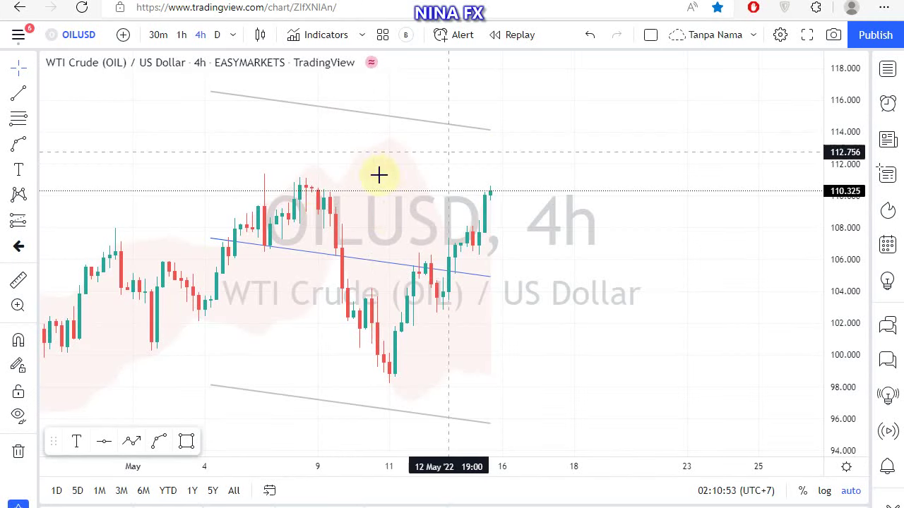
- Draw a Fib Retracement on the OILUSD 4h chart from the 111.427 high to the 98.181 low
left_click(18, 119)
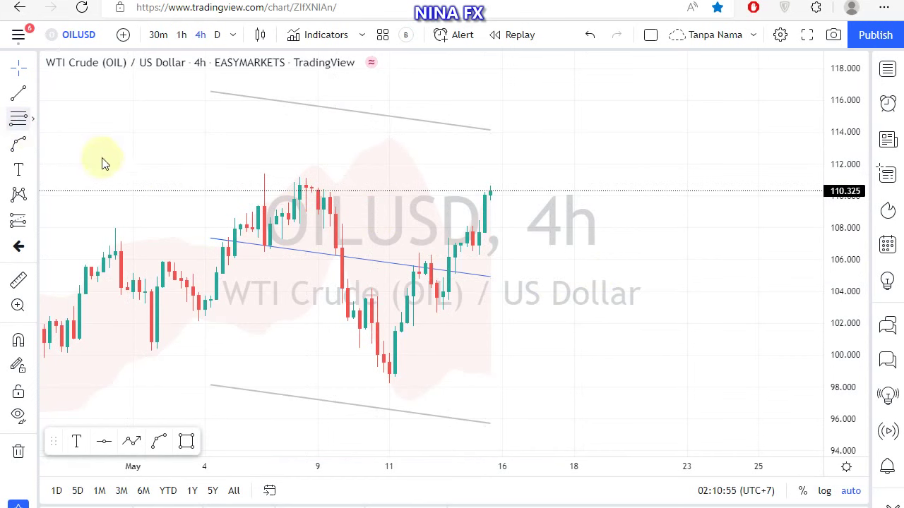
left_click(181, 174)
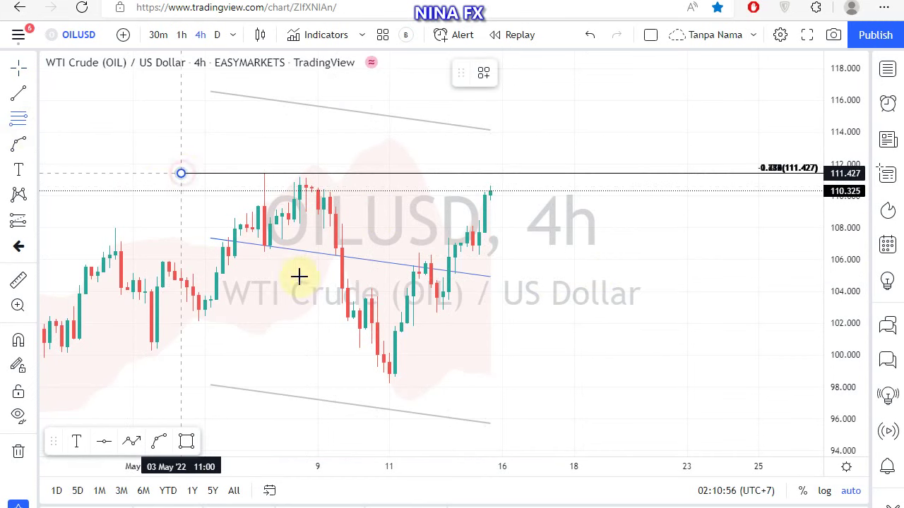
left_click(341, 385)
left_click(151, 175)
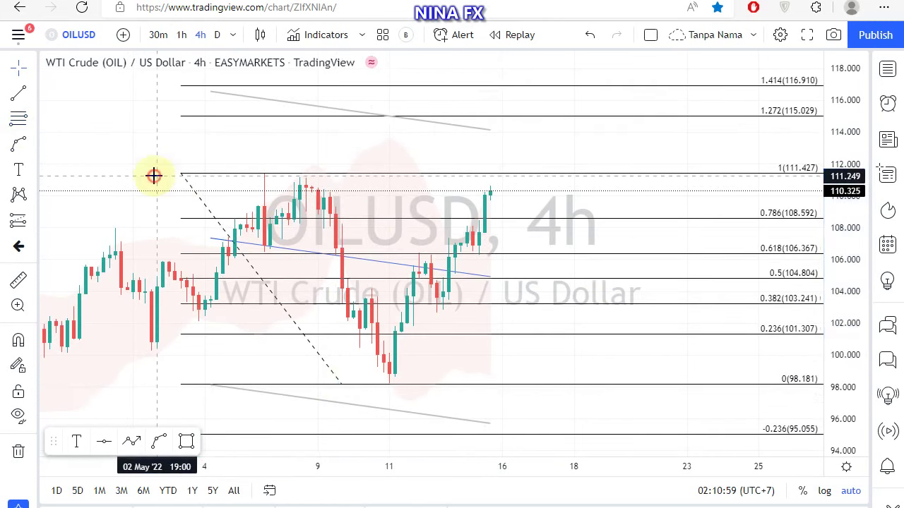
- Draw a blue curved arrow from the latest candle, dipping to about 103.1 and ending near 112.6
left_click(18, 144)
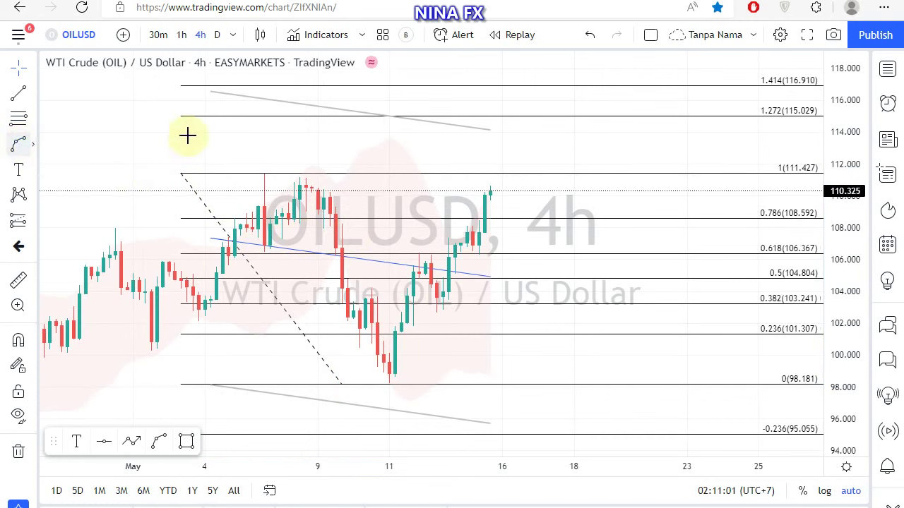
left_click(504, 187)
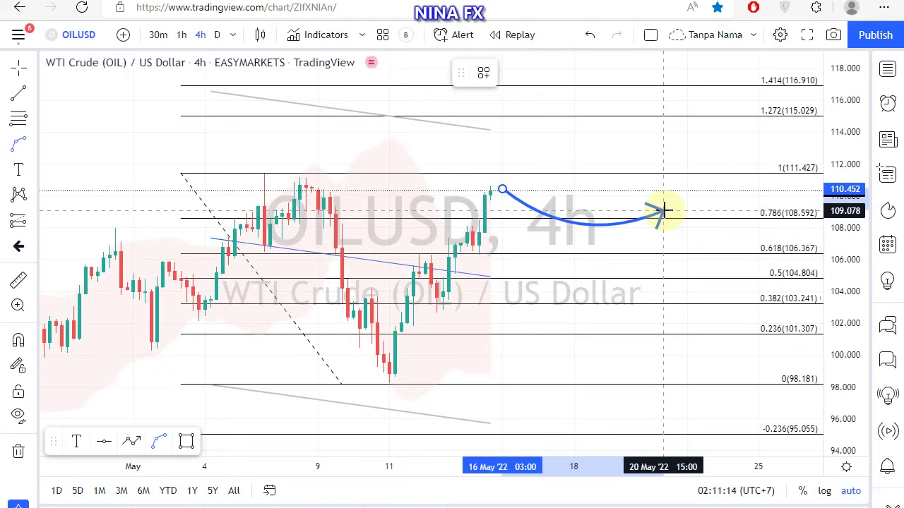
left_click(664, 210)
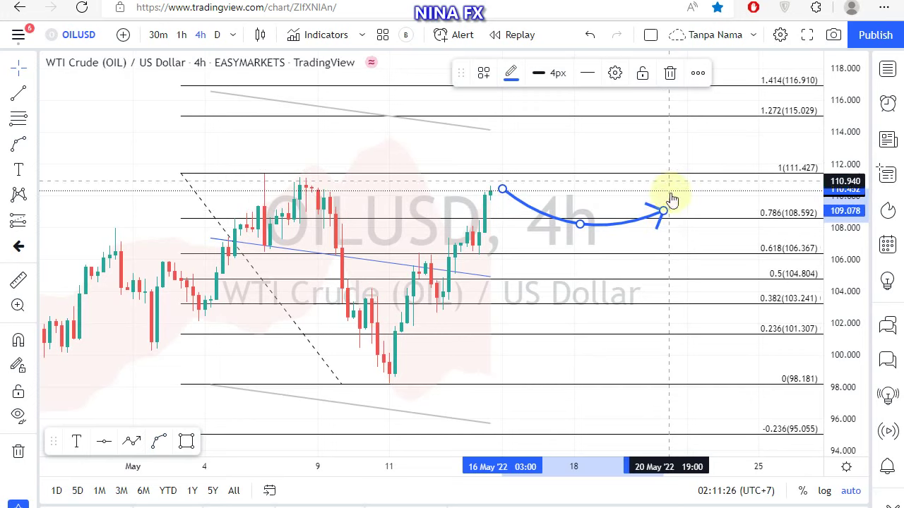
left_click_drag(664, 210, 699, 154)
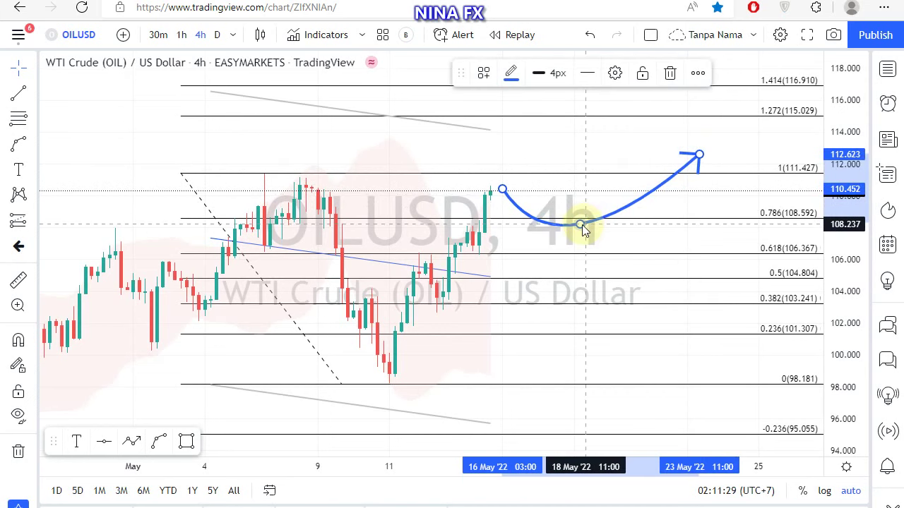
left_click_drag(581, 224, 609, 311)
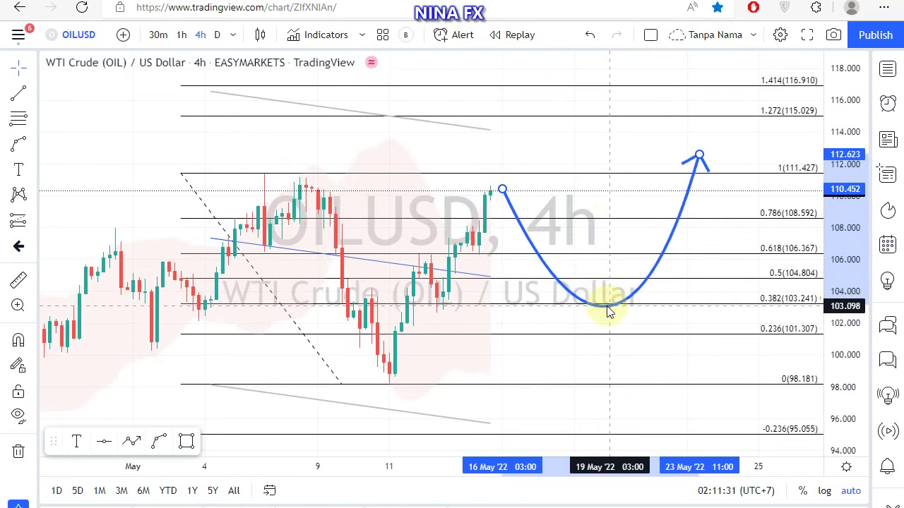
left_click(585, 156)
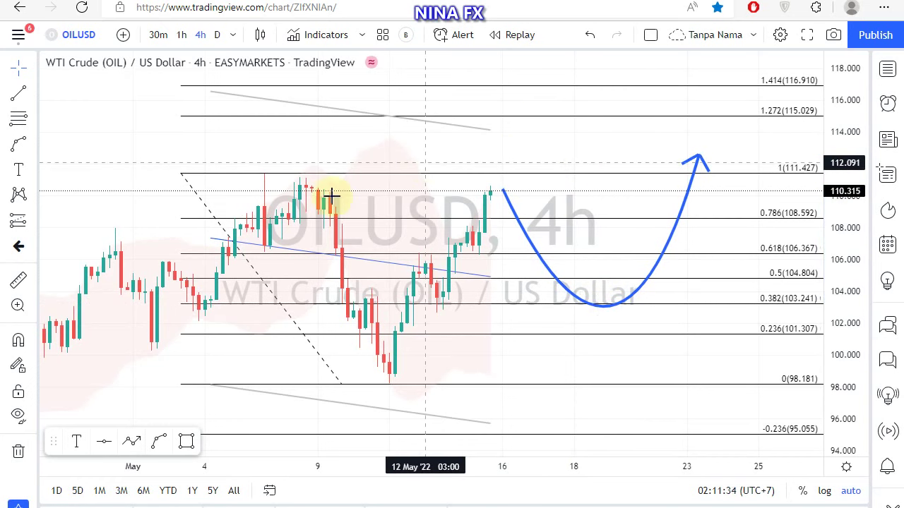
left_click(34, 146)
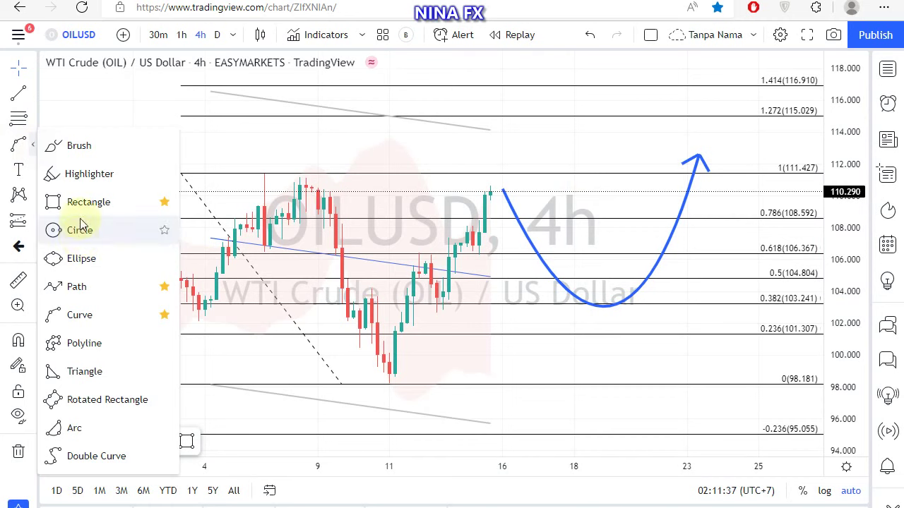
left_click(80, 202)
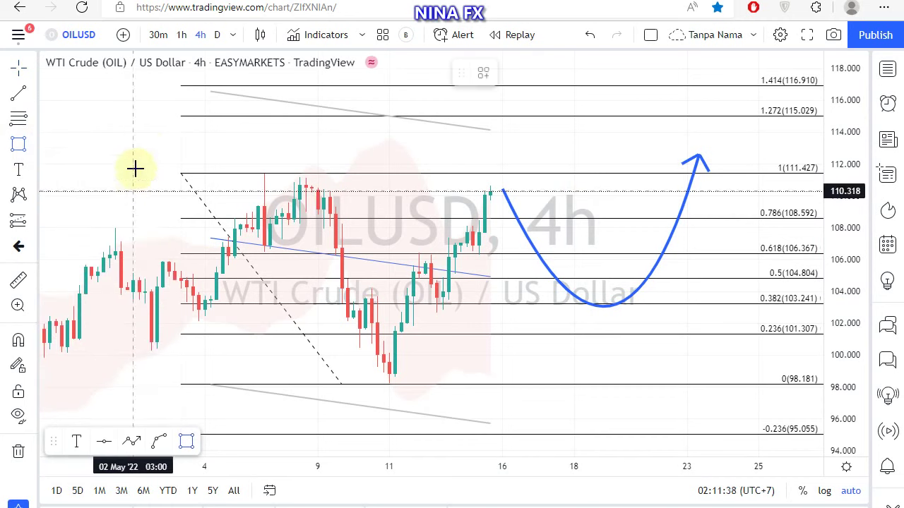
left_click(143, 133)
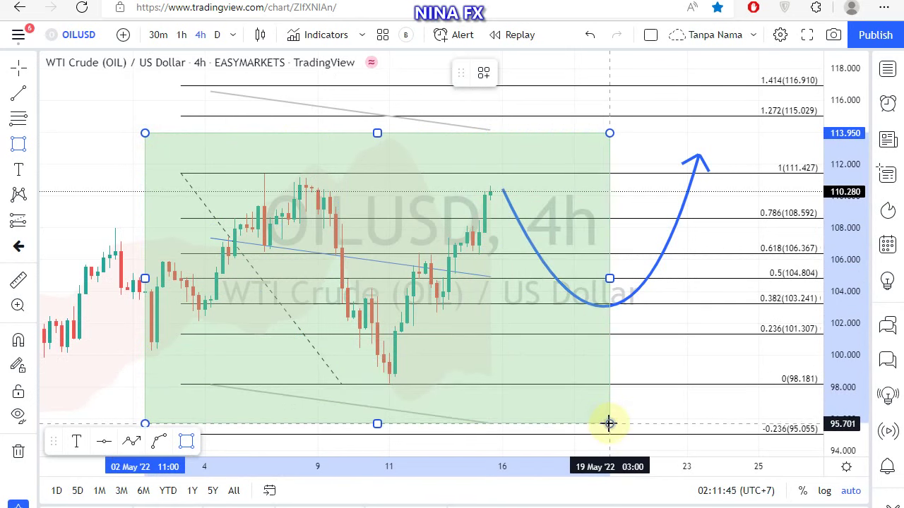
left_click(610, 423)
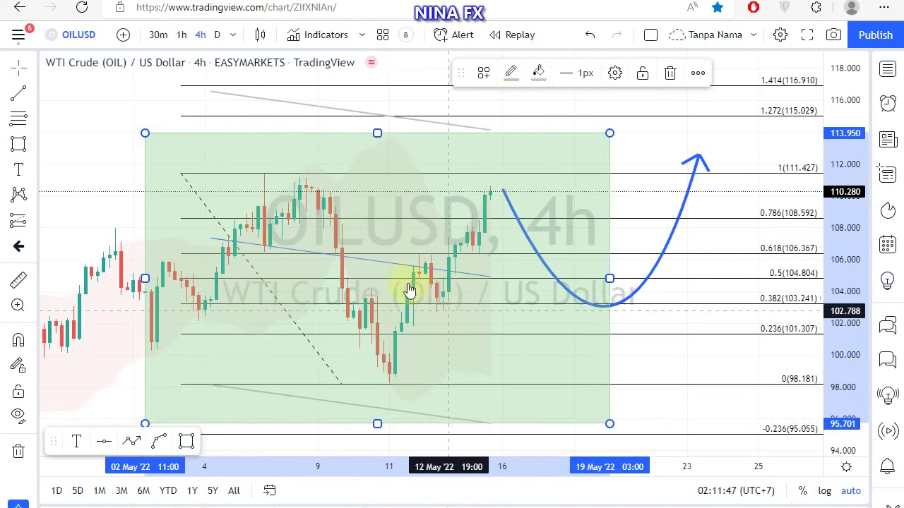
mouse_move(397, 134)
left_mouse_down()
mouse_move(500, 104)
mouse_move(578, 1)
left_mouse_up()
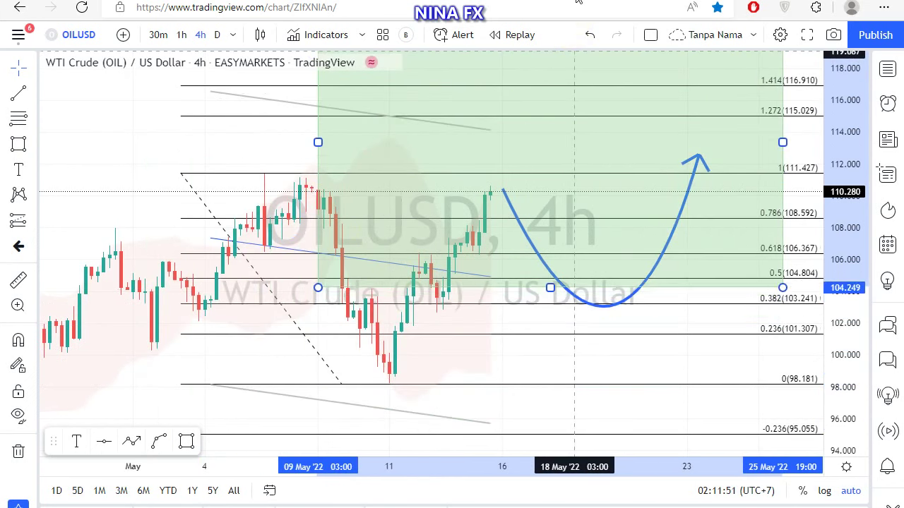
mouse_move(577, 1)
left_mouse_down()
mouse_move(589, 0)
mouse_move(580, 2)
left_mouse_up()
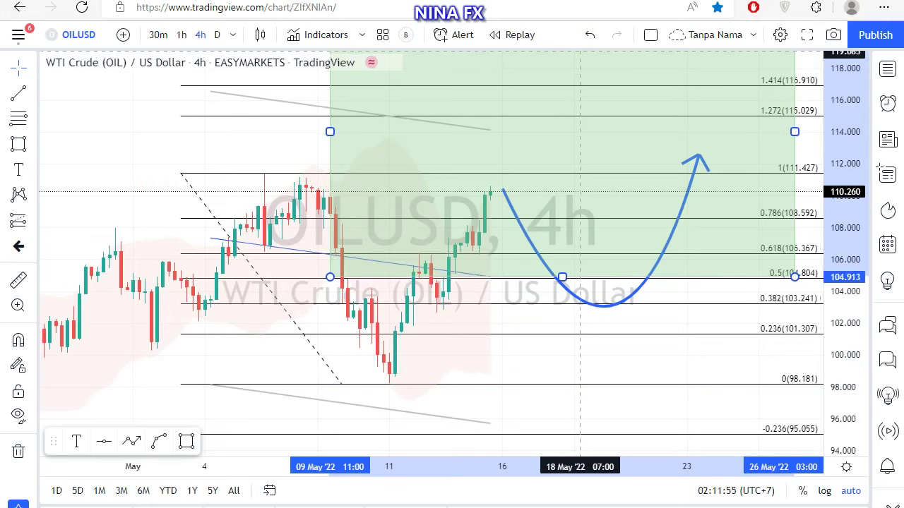
left_click(299, 150)
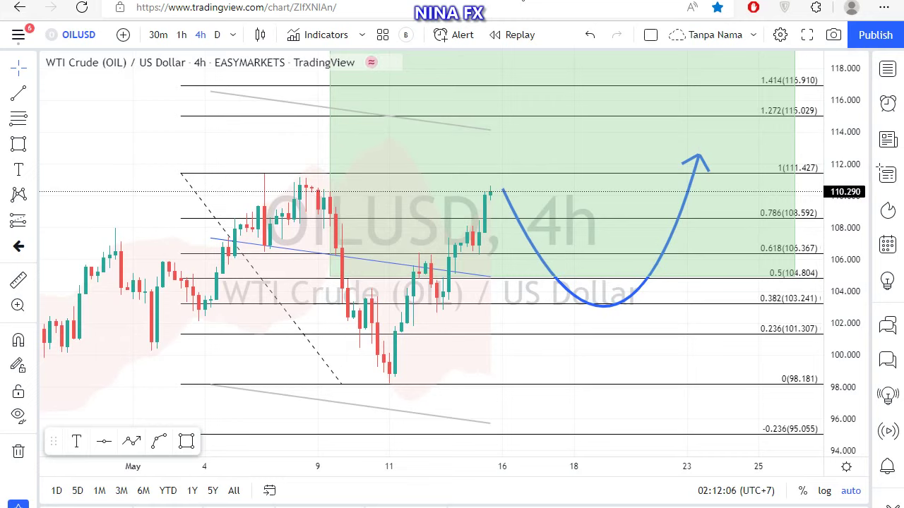
left_click(327, 133)
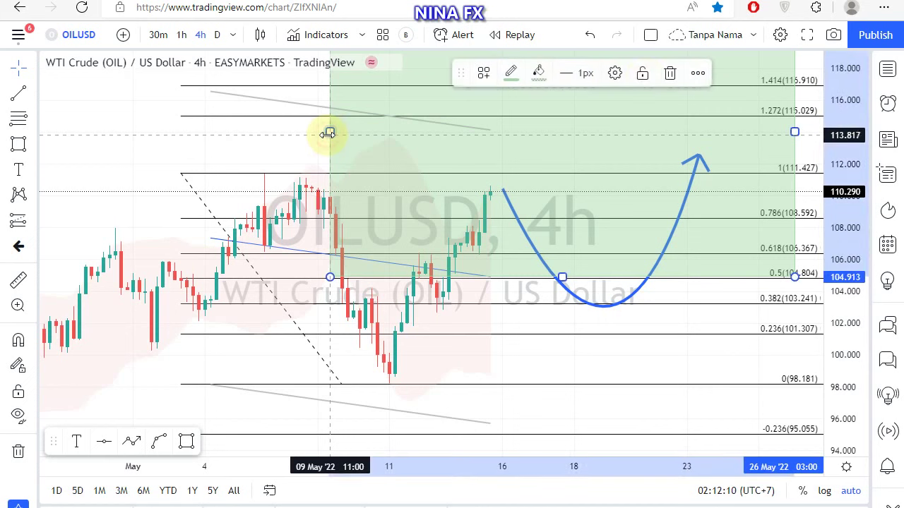
left_click(660, 78)
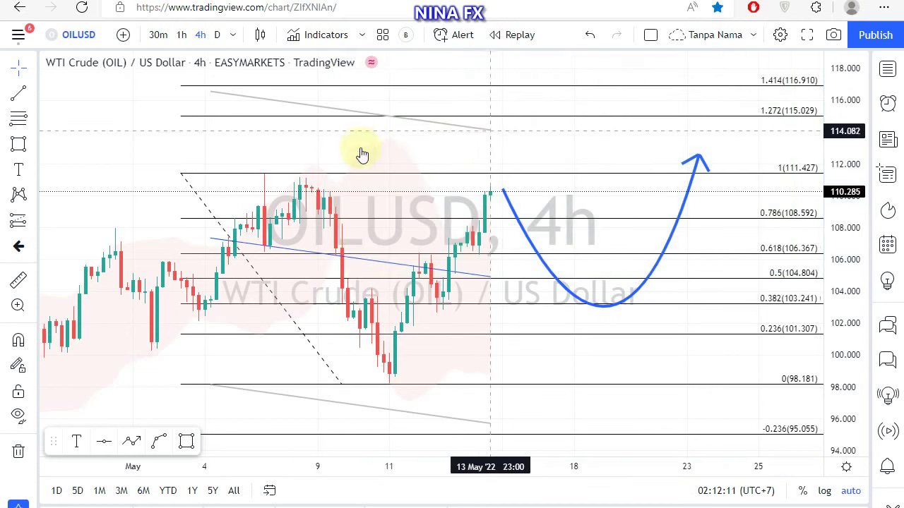
- Place the text label 'WTI, Buy 103.240 Tp 111.420' and position it below the Fibonacci levels
left_click(18, 170)
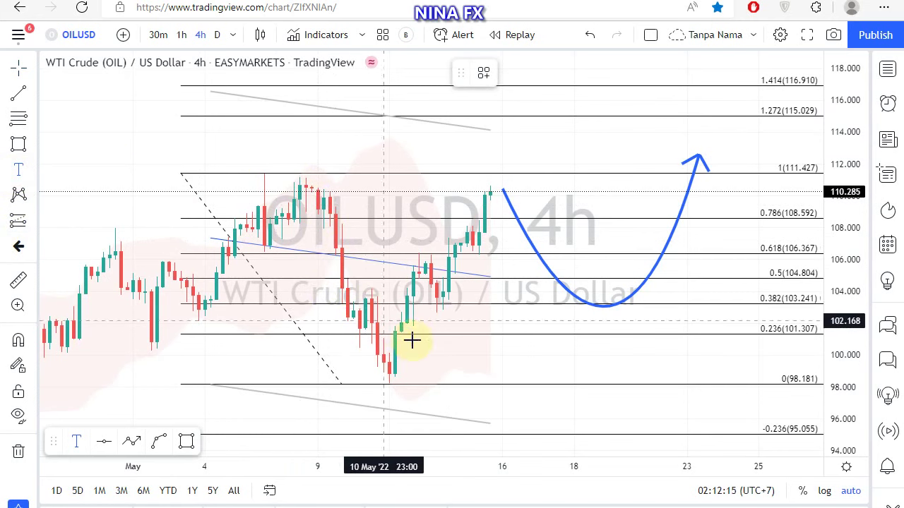
left_click(425, 365)
type("WT")
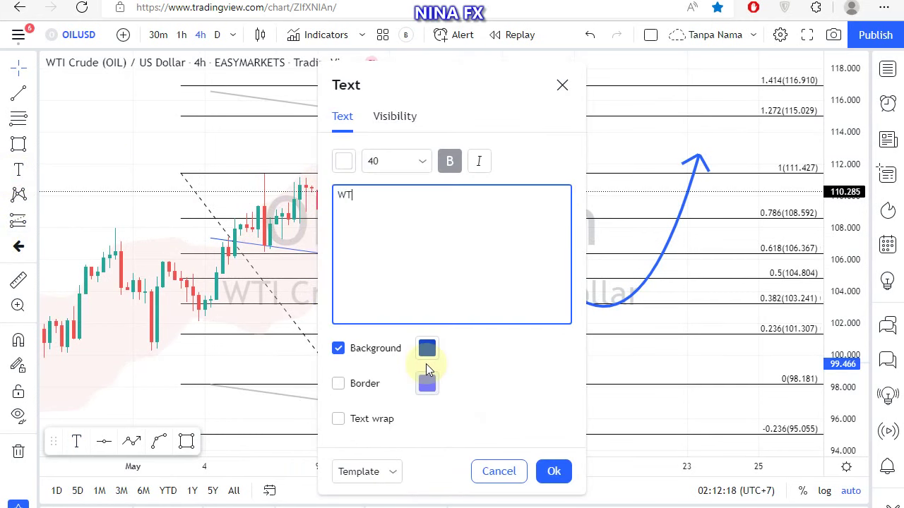
type("I, B")
type("uy 103.2")
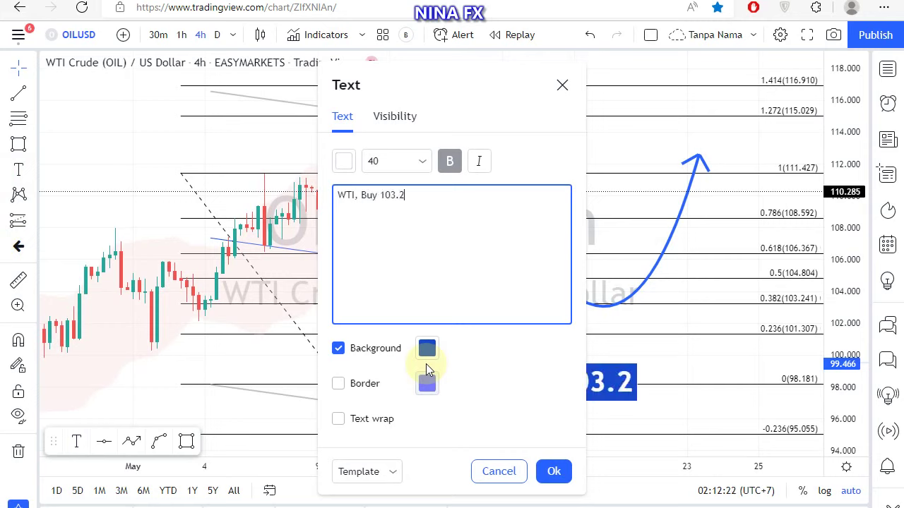
type("40 Tp 1")
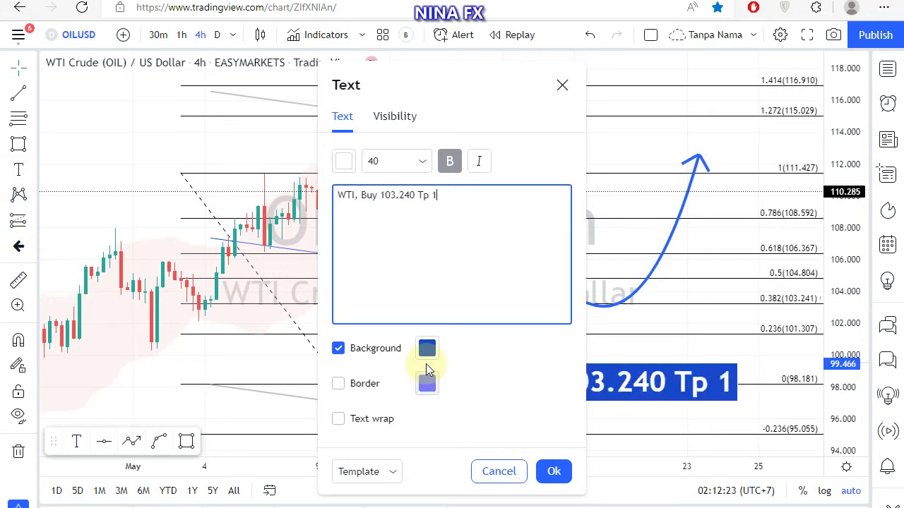
type("1")
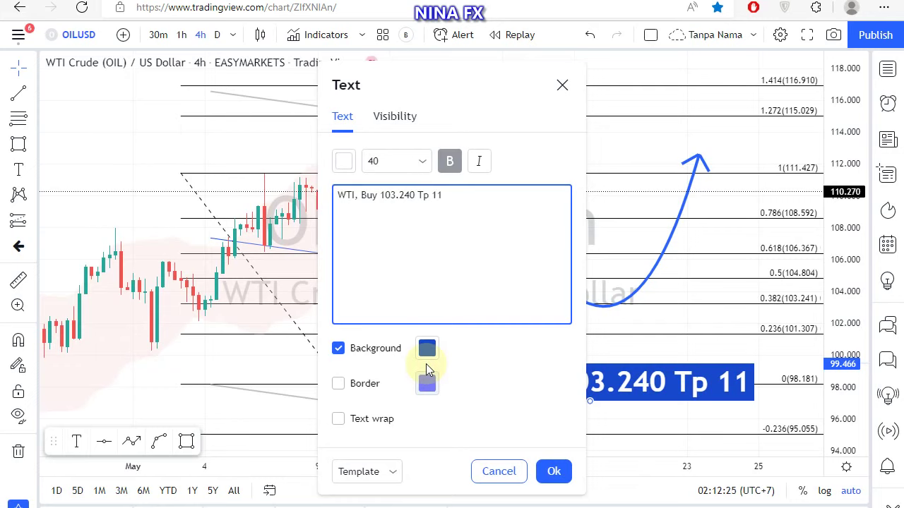
type("1.4")
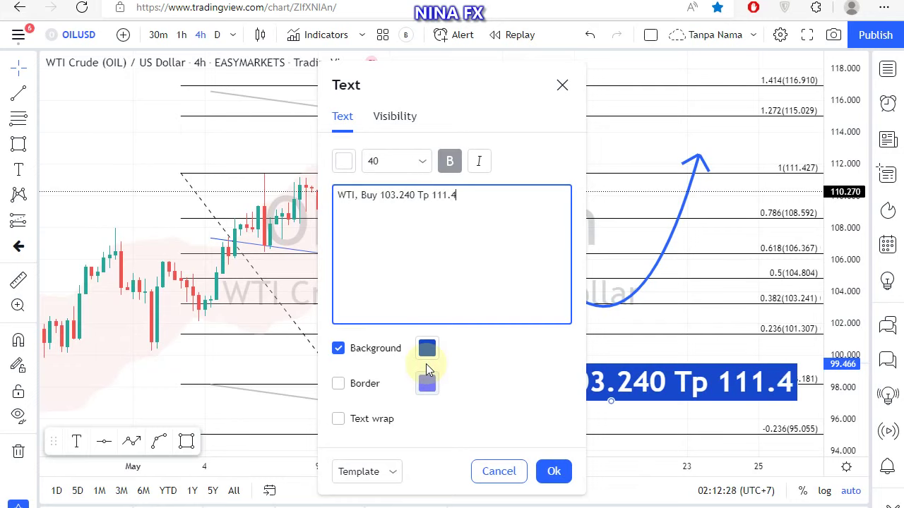
type("20")
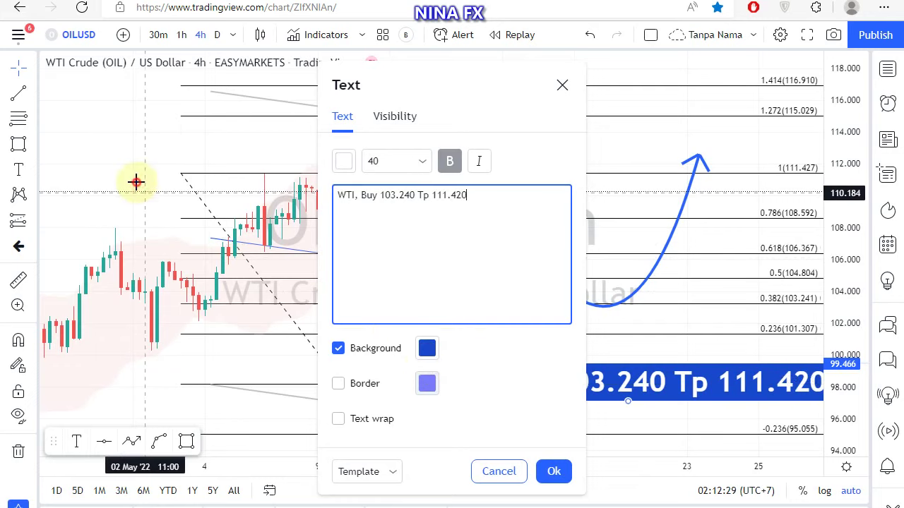
left_click(394, 286)
mouse_move(555, 382)
left_mouse_down()
mouse_move(459, 393)
mouse_move(471, 404)
left_mouse_up()
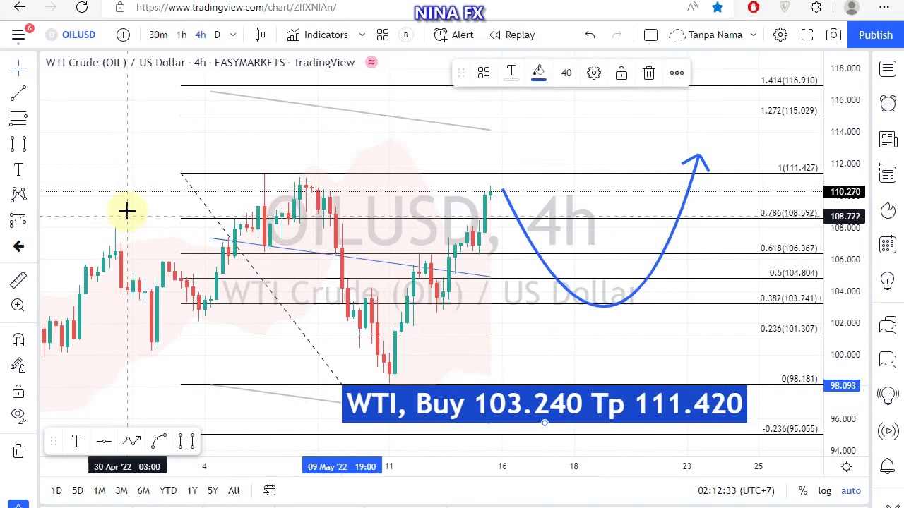
mouse_move(543, 404)
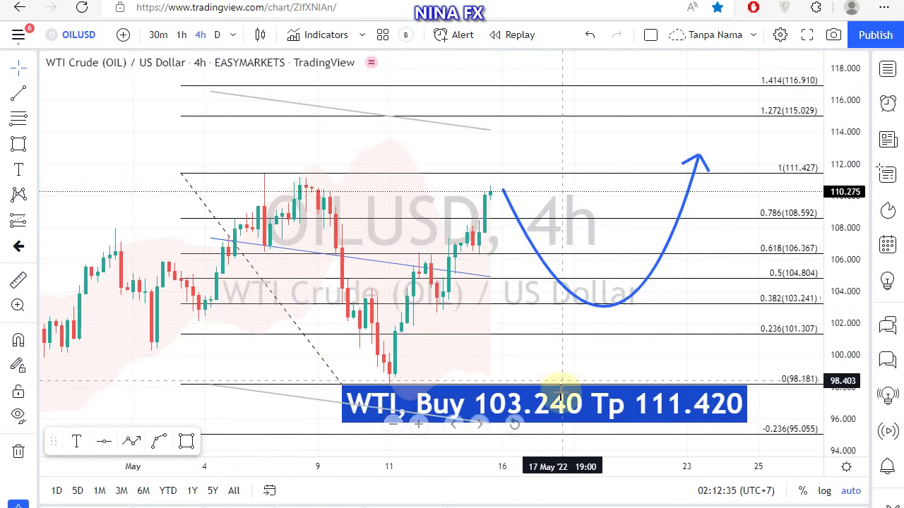
left_click_drag(560, 399, 562, 405)
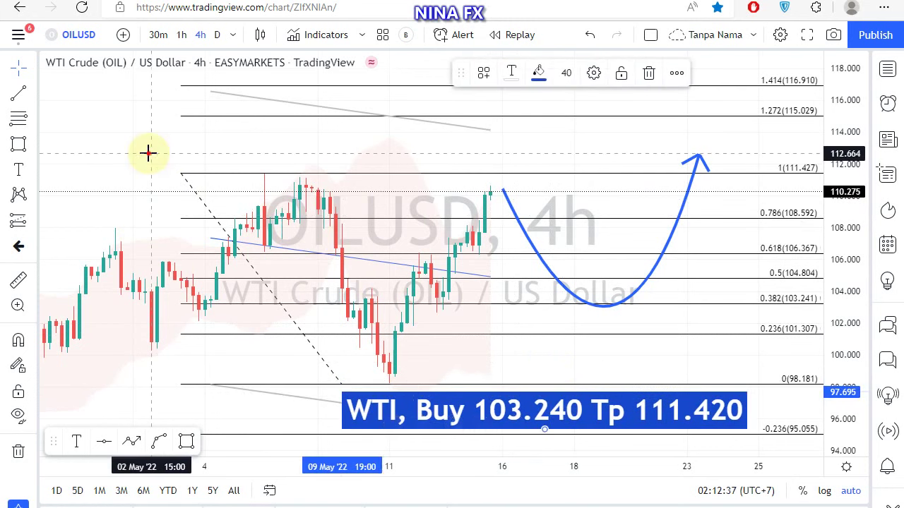